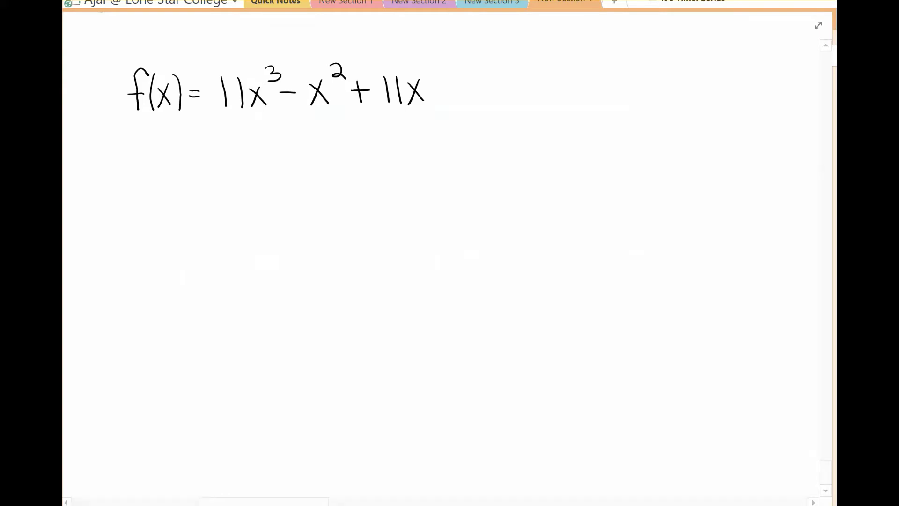
Finish the constant term −1, then in red label 11 as q and −1 as p
left_click_drag(430, 91, 463, 103)
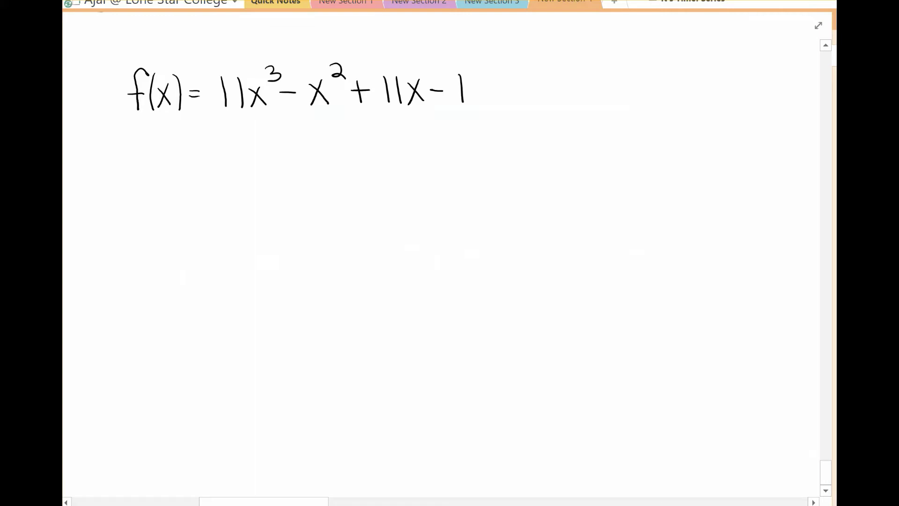
mouse_move(457, 111)
left_mouse_down()
mouse_move(457, 135)
mouse_move(457, 124)
left_mouse_up()
left_click_drag(235, 123, 247, 145)
mouse_move(139, 181)
left_mouse_down()
mouse_move(141, 209)
mouse_move(141, 198)
mouse_move(175, 182)
mouse_move(202, 187)
mouse_move(212, 178)
mouse_move(210, 189)
mouse_move(231, 198)
left_mouse_up()
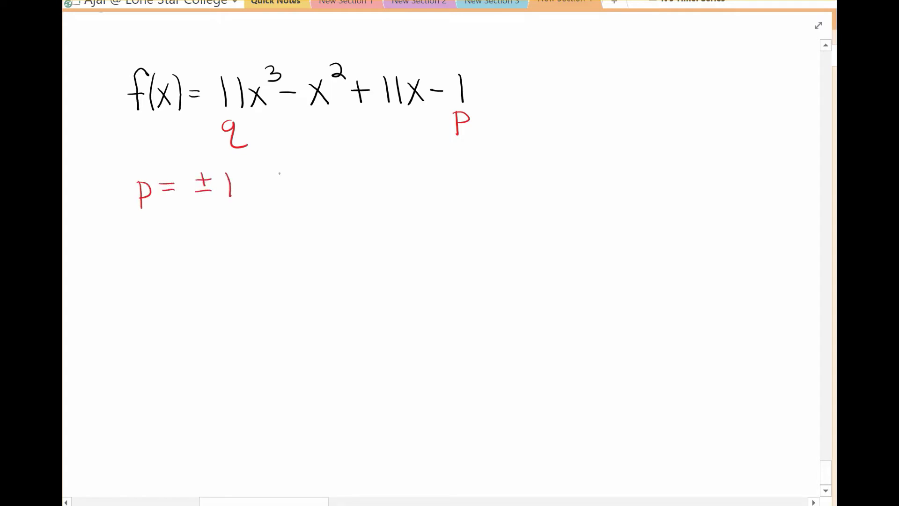
Write q = ±1, 11 in red and begin p/q = ± beside it
mouse_move(156, 233)
left_mouse_down()
mouse_move(165, 261)
mouse_move(177, 229)
left_mouse_up()
mouse_move(167, 239)
left_mouse_down()
mouse_move(210, 228)
mouse_move(209, 236)
mouse_move(233, 237)
mouse_move(282, 233)
left_mouse_up()
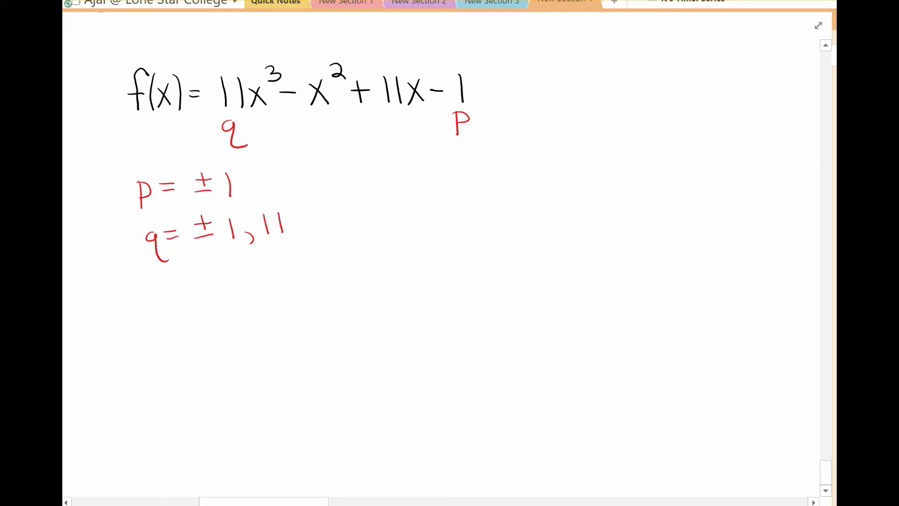
mouse_move(366, 186)
left_mouse_down()
mouse_move(368, 211)
mouse_move(368, 199)
mouse_move(386, 214)
mouse_move(375, 235)
mouse_move(390, 244)
left_mouse_up()
mouse_move(391, 212)
left_mouse_down()
mouse_move(406, 218)
mouse_move(438, 208)
left_mouse_up()
left_click_drag(424, 220, 438, 218)
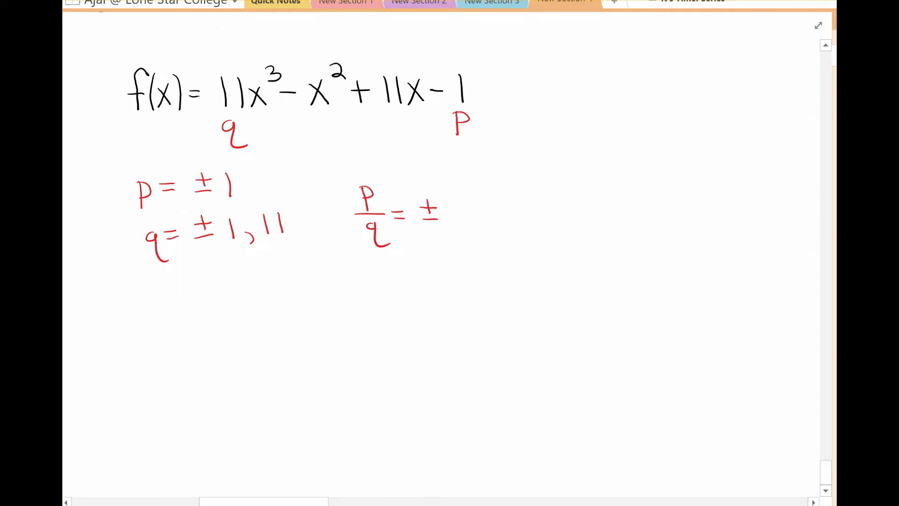
Complete and circle the candidate zeros p/q = ±1, 1/11, then bring up the calculator
mouse_move(454, 204)
left_mouse_down()
mouse_move(452, 223)
mouse_move(478, 236)
left_mouse_up()
mouse_move(491, 200)
left_mouse_down()
mouse_move(512, 212)
mouse_move(495, 228)
mouse_move(502, 228)
left_mouse_up()
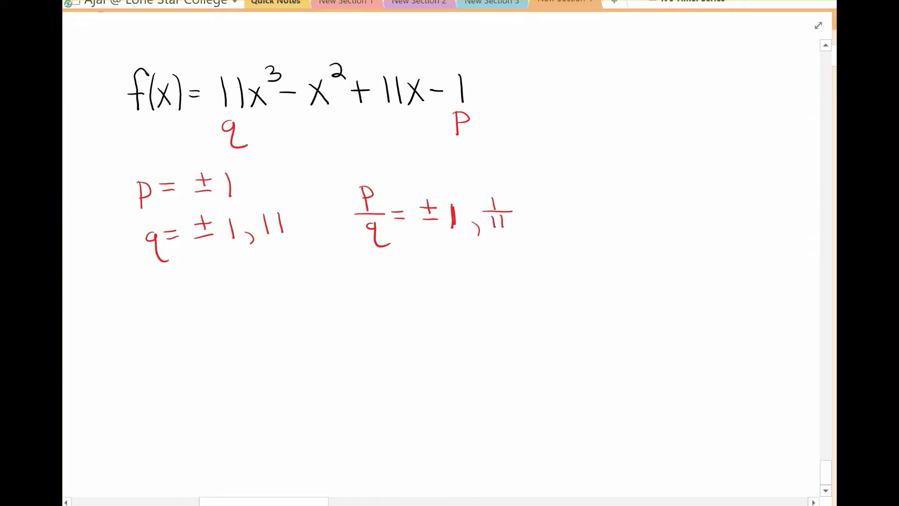
mouse_move(512, 177)
left_mouse_down()
mouse_move(449, 166)
mouse_move(541, 242)
mouse_move(512, 177)
left_mouse_up()
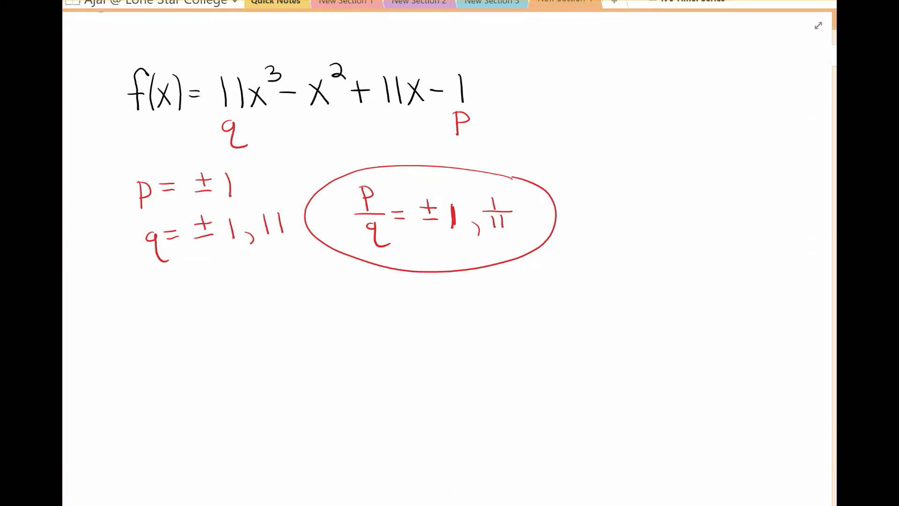
key("alt+Tab")
Check the cubic in Y1, set TBLSET Indpnt to Ask, and open the empty X/Y1 table
key("F1")
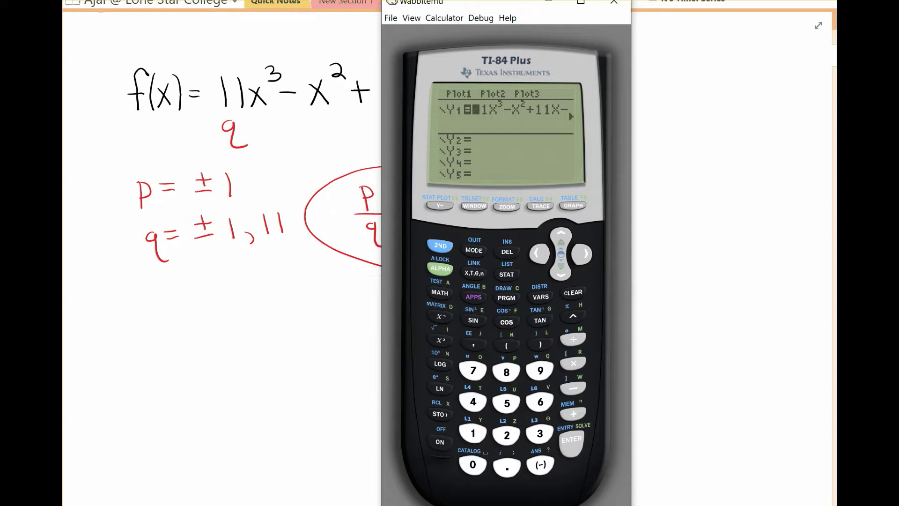
key("ctrl")
key("F2")
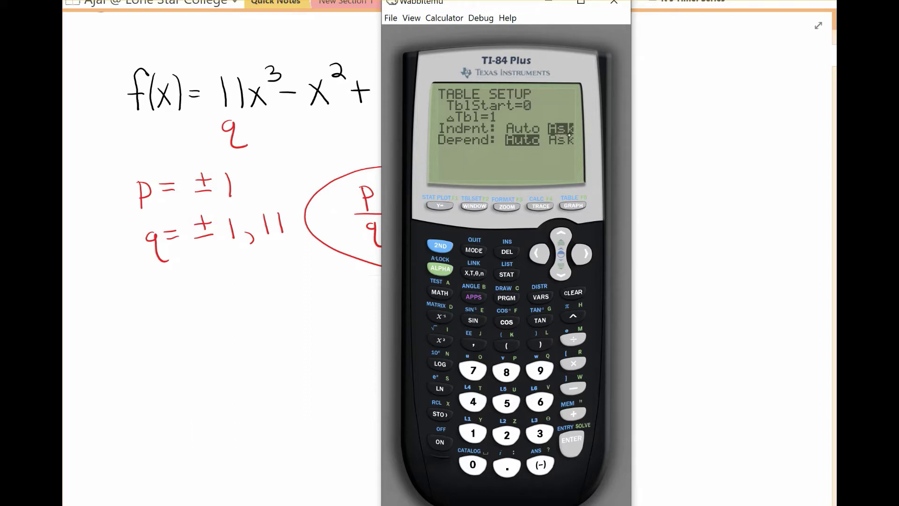
key("shift")
key("F5")
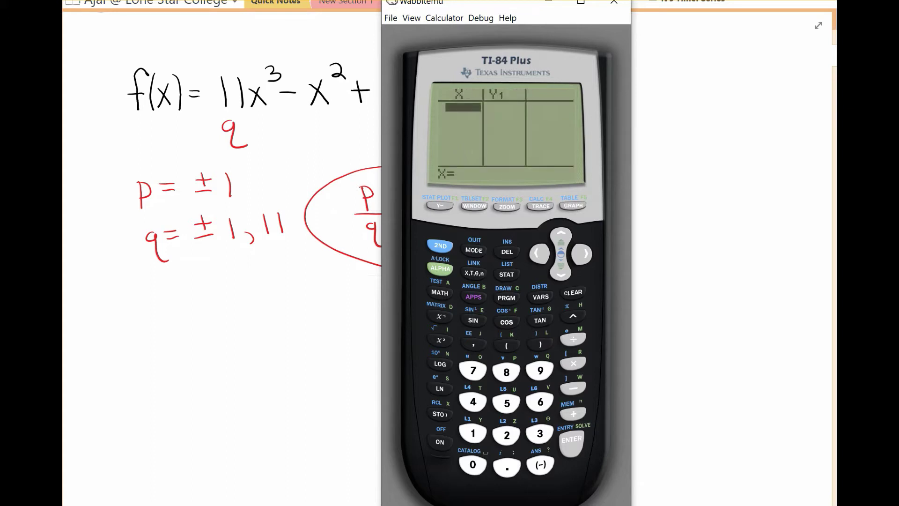
key("alt+h")
key("Escape")
Evaluate the cubic at x = 1, −1 and 1/11, finding only 1/11 gives 0
left_click_drag(500, 9, 231, 37)
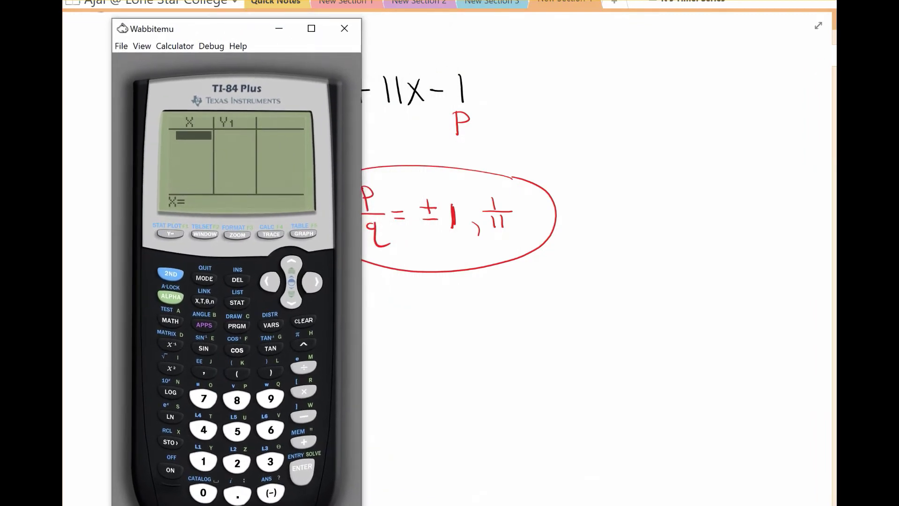
type("1")
key("Return")
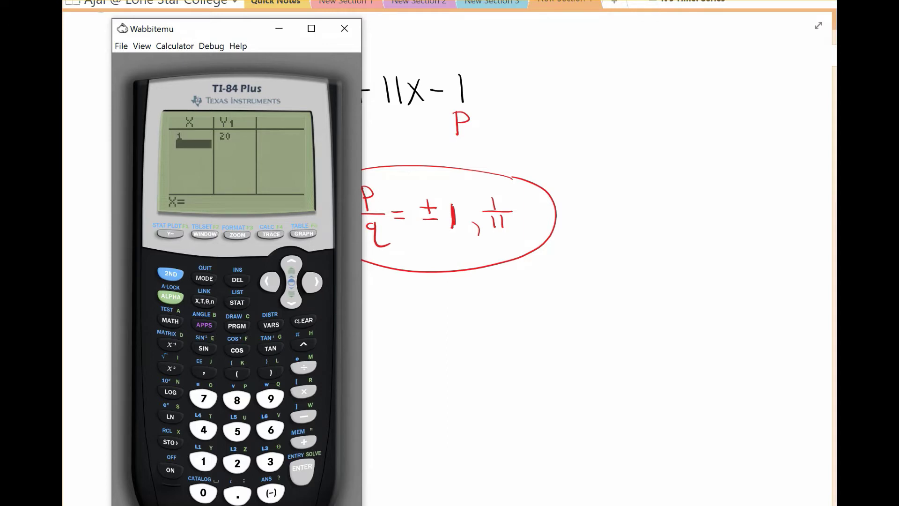
type("-1")
key("Return")
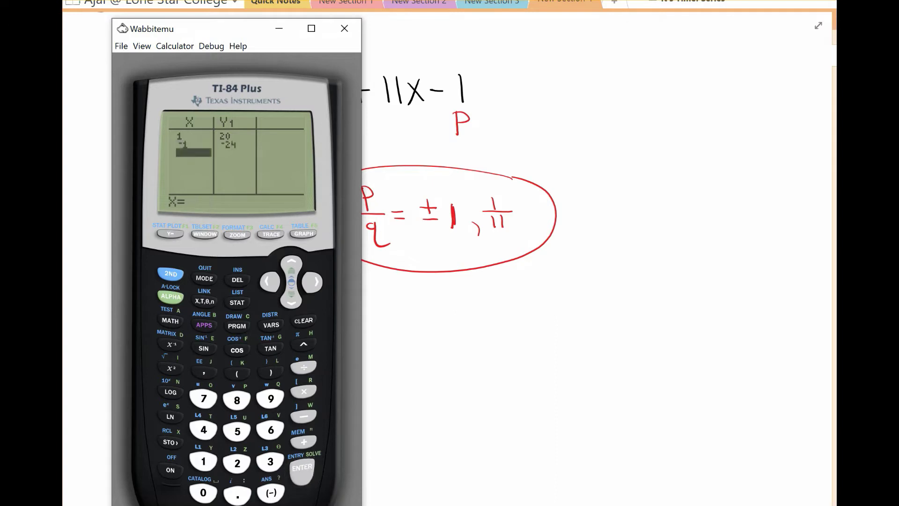
type("1/11")
key("Return")
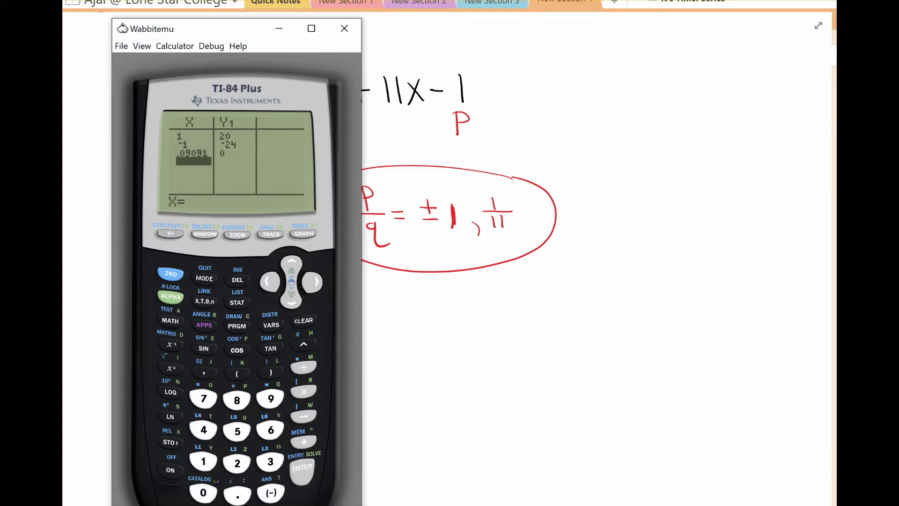
key("alt+Tab")
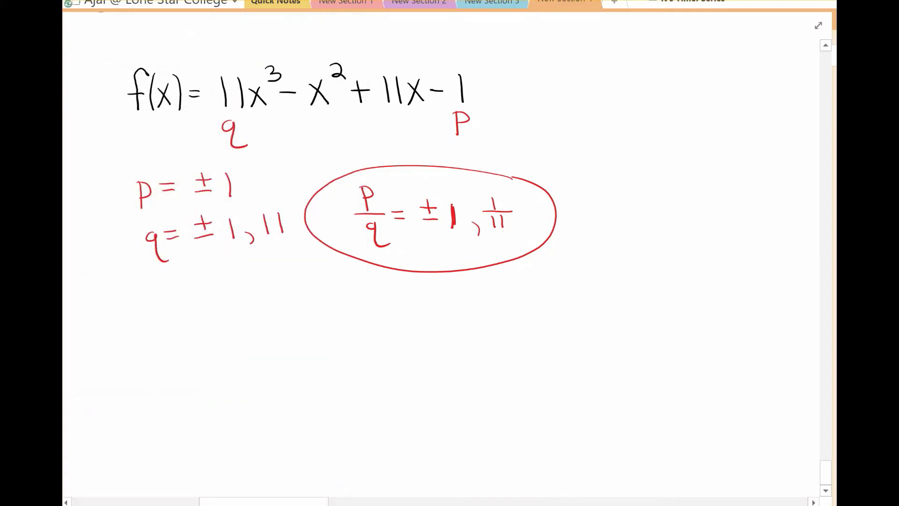
Circle the exponent 3 in green, write three 'x =' lines, and fill the first with 1/11
mouse_move(263, 51)
left_mouse_down()
mouse_move(248, 83)
mouse_move(295, 50)
mouse_move(261, 52)
left_mouse_up()
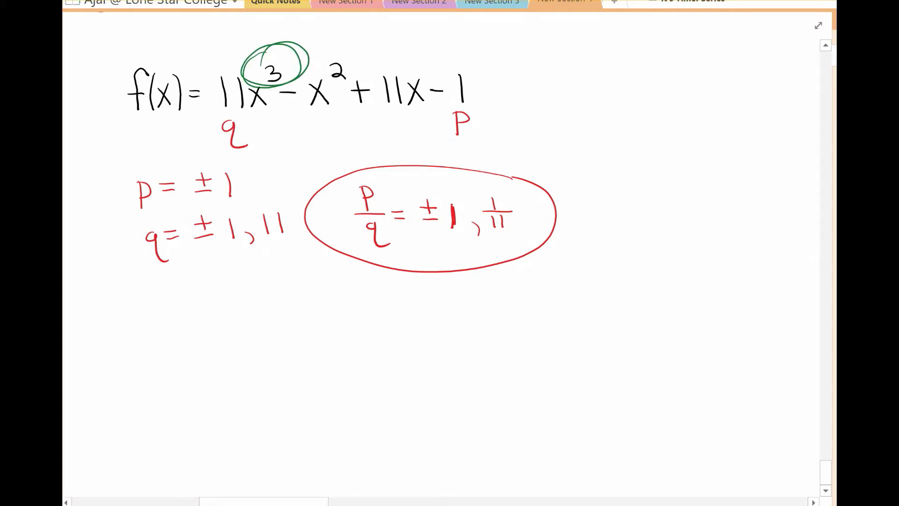
left_click_drag(604, 88, 627, 111)
mouse_move(620, 88)
left_mouse_down()
mouse_move(605, 114)
mouse_move(648, 101)
left_mouse_up()
mouse_move(605, 133)
left_mouse_down()
mouse_move(626, 160)
mouse_move(609, 159)
mouse_move(647, 139)
left_mouse_up()
left_click_drag(632, 149, 648, 149)
left_click_drag(608, 186, 628, 212)
mouse_move(621, 186)
left_mouse_down()
mouse_move(605, 216)
mouse_move(648, 190)
left_mouse_up()
left_click_drag(632, 197, 648, 196)
mouse_move(686, 67)
left_mouse_down()
mouse_move(689, 84)
mouse_move(712, 87)
mouse_move(681, 114)
left_mouse_up()
left_click_drag(693, 96, 696, 115)
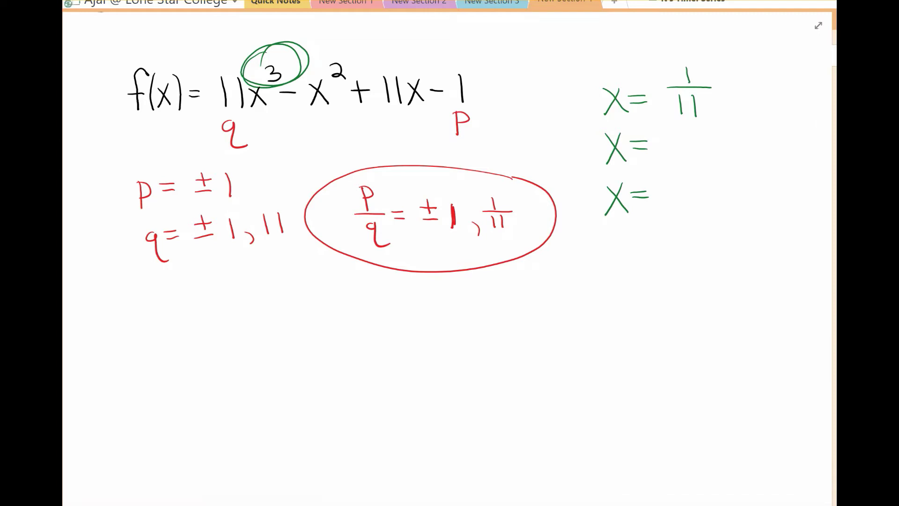
Draw the synthetic division bracket with 1/11 and the coefficients 11, −1, 11, −1
mouse_move(199, 303)
left_mouse_down()
mouse_move(199, 319)
mouse_move(213, 319)
mouse_move(192, 340)
mouse_move(200, 341)
mouse_move(229, 304)
mouse_move(548, 304)
left_mouse_up()
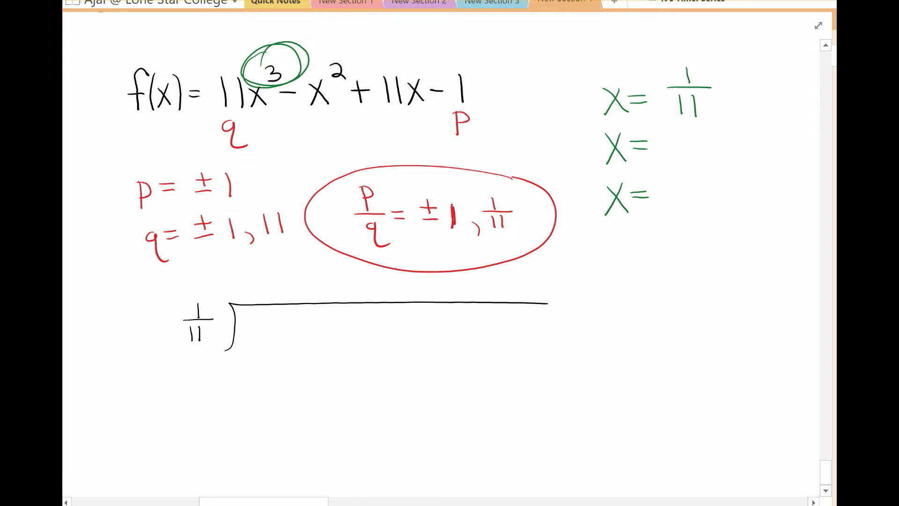
mouse_move(260, 317)
left_mouse_down()
mouse_move(262, 343)
mouse_move(273, 320)
mouse_move(276, 341)
mouse_move(323, 331)
mouse_move(341, 342)
left_mouse_up()
left_click_drag(404, 320, 407, 337)
left_click_drag(420, 319, 426, 335)
left_click_drag(481, 332, 520, 345)
Bring down 11 and fill in products and sums, giving 11, 0, 11 with remainder 0
left_click_drag(234, 391, 538, 388)
mouse_move(267, 360)
left_mouse_down()
mouse_move(270, 379)
mouse_move(283, 371)
mouse_move(269, 426)
mouse_move(285, 428)
left_mouse_up()
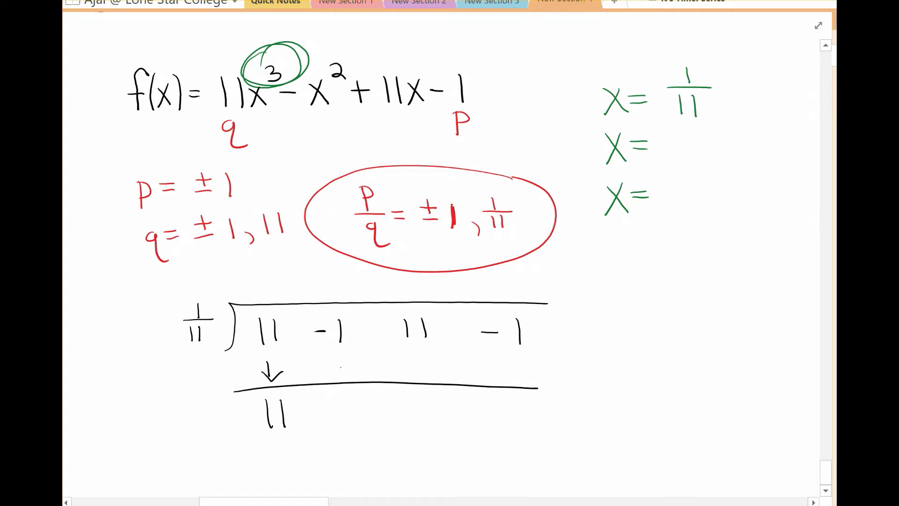
mouse_move(340, 360)
left_mouse_down()
mouse_move(335, 423)
mouse_move(343, 402)
left_mouse_up()
left_click_drag(412, 356, 417, 355)
mouse_move(418, 401)
left_mouse_down()
mouse_move(421, 426)
mouse_move(436, 425)
left_mouse_up()
left_click_drag(513, 355, 506, 425)
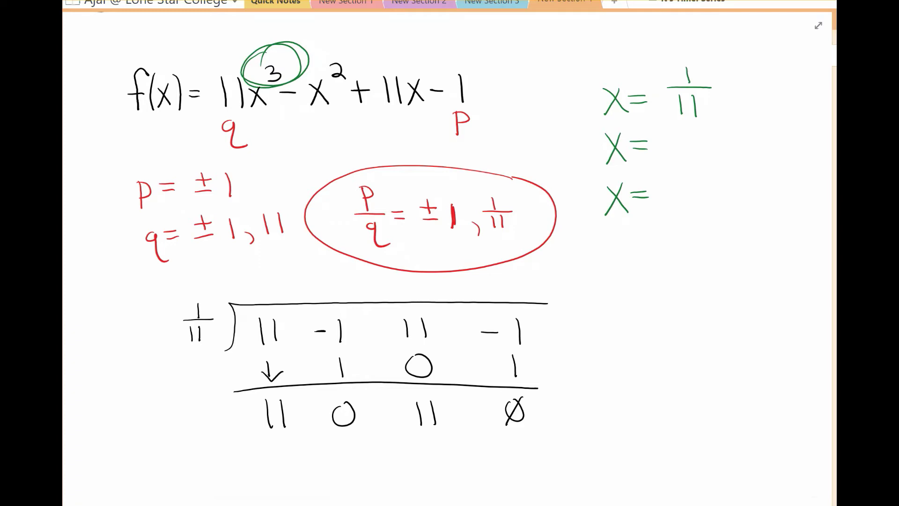
Evaluate the table at x = −1/11 (Y1 = −2.017), then circle the p/q candidates in black
key("alt+Tab")
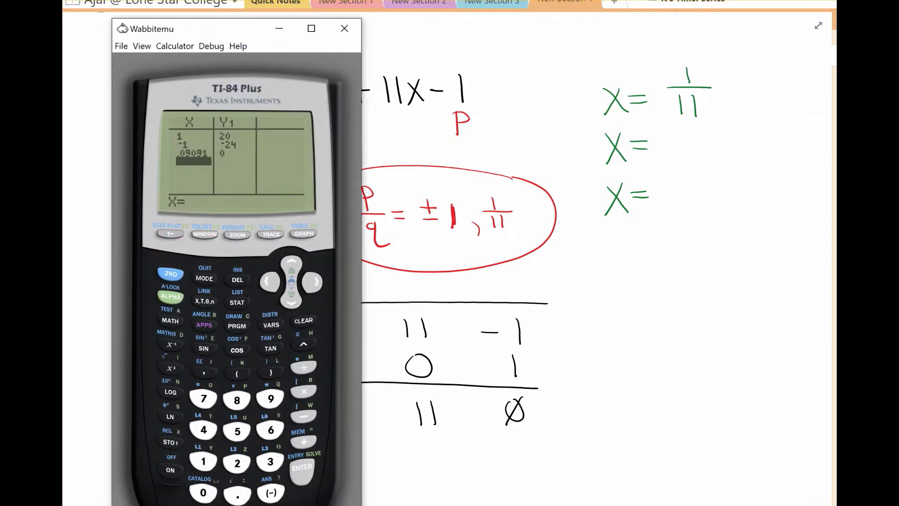
type("-1")
key("slash")
type("11")
key("Return")
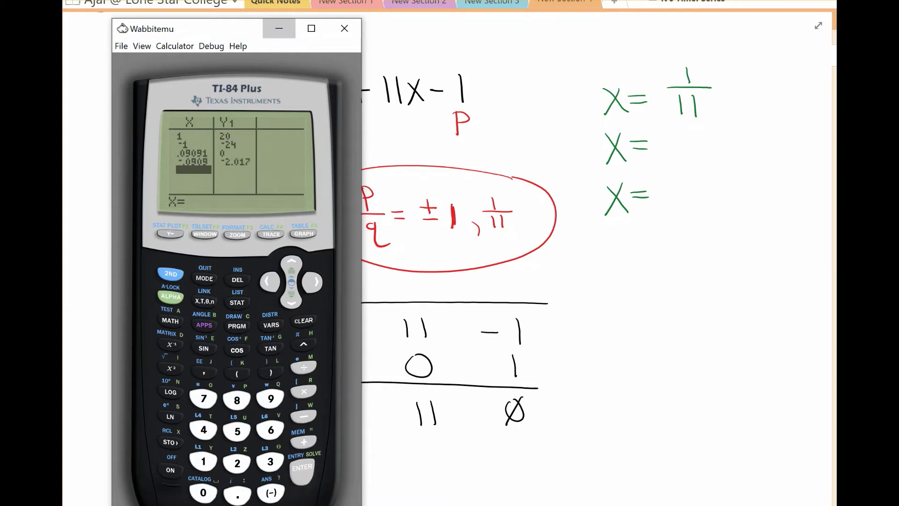
left_click(279, 28)
mouse_move(474, 169)
left_mouse_down()
mouse_move(416, 166)
mouse_move(340, 256)
mouse_move(481, 263)
left_mouse_up()
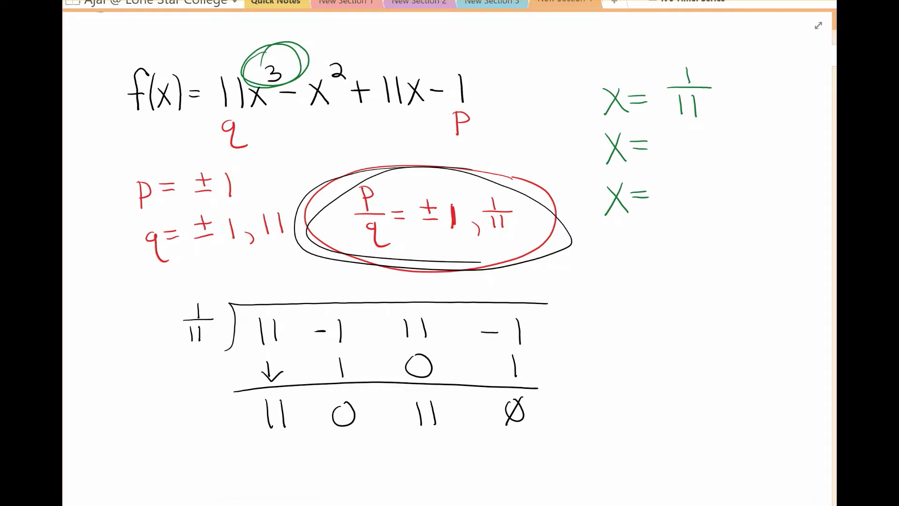
Handwrite 11x² + 11 = 0 in black below the synthetic division result
scroll(366, 169, "down", 5)
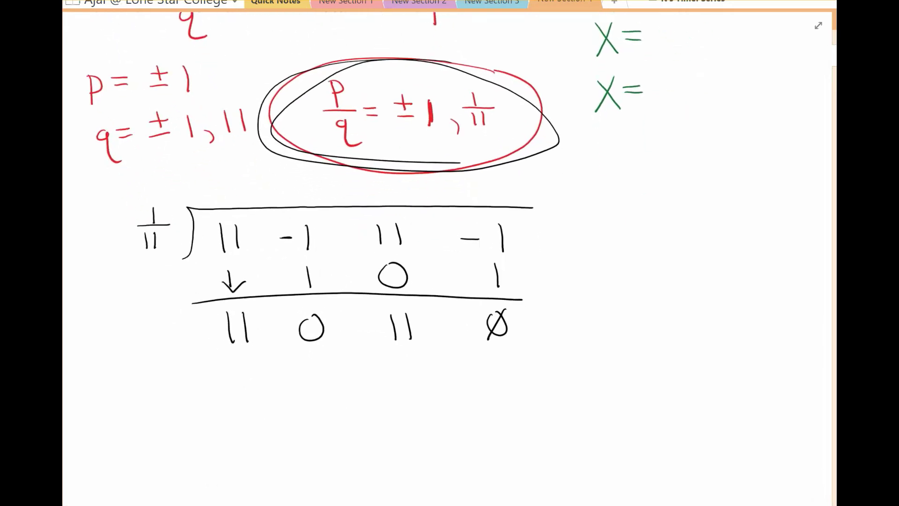
scroll(365, 168, "down", 1)
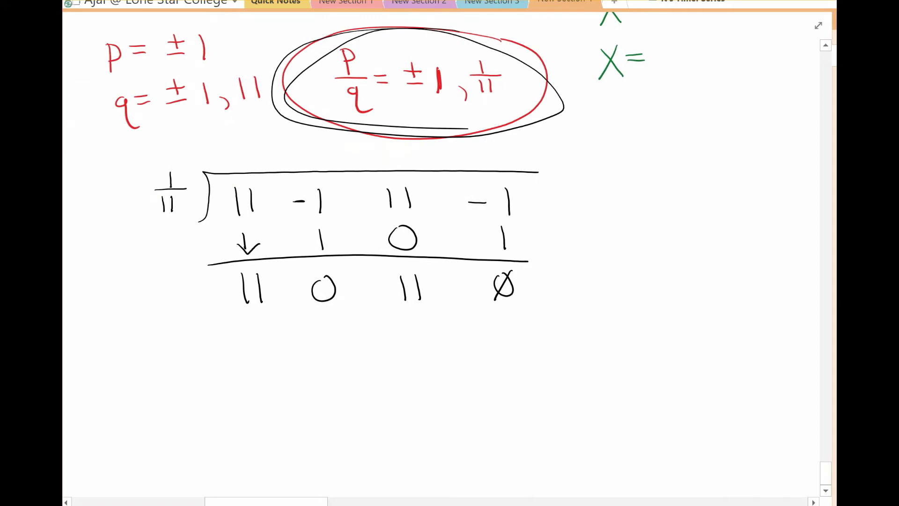
mouse_move(247, 341)
left_mouse_down()
mouse_move(255, 376)
mouse_move(262, 348)
mouse_move(280, 376)
left_mouse_up()
left_click_drag(291, 346, 305, 351)
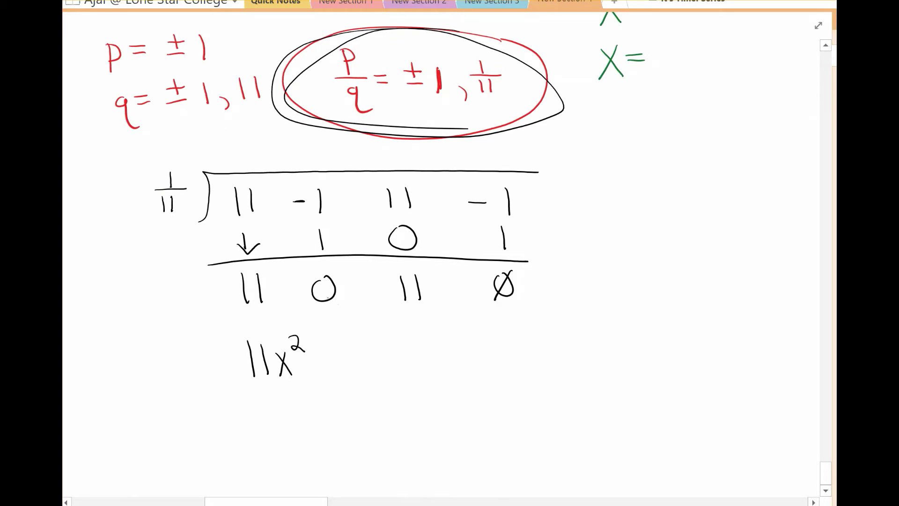
mouse_move(326, 349)
left_mouse_down()
mouse_move(329, 371)
mouse_move(326, 364)
mouse_move(361, 372)
left_mouse_up()
mouse_move(368, 345)
left_mouse_down()
mouse_move(376, 374)
mouse_move(458, 340)
left_mouse_up()
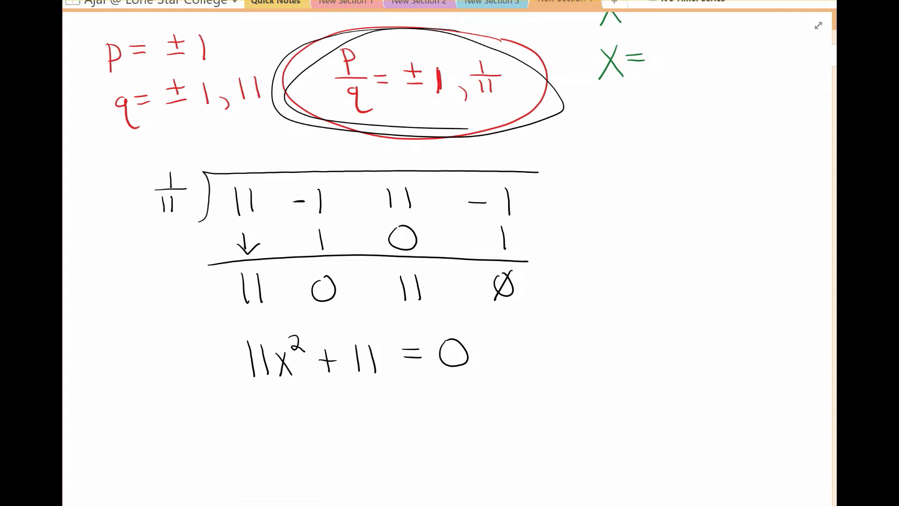
scroll(448, 258, "down", 3)
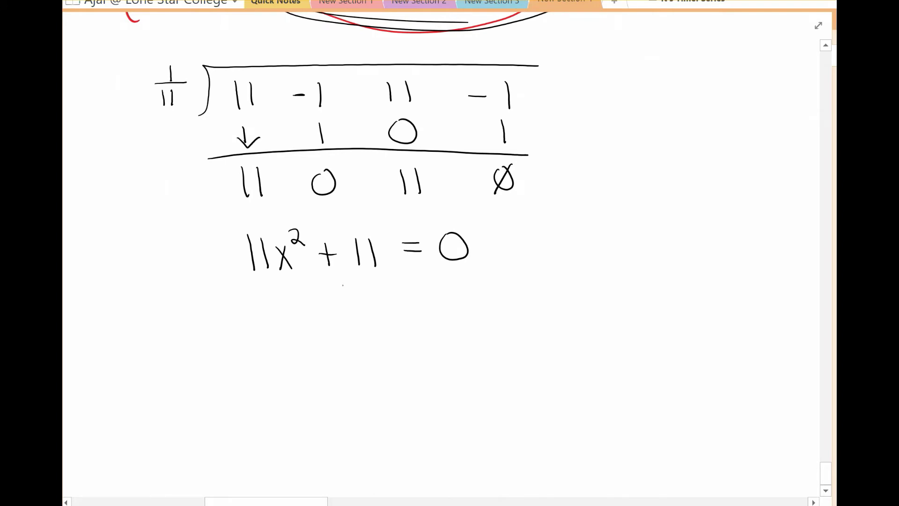
Subtract 11 from both sides and write 11x² = −11 below the rule
mouse_move(331, 300)
left_mouse_down()
mouse_move(373, 308)
mouse_move(438, 297)
left_mouse_up()
mouse_move(454, 282)
left_mouse_down()
mouse_move(454, 305)
mouse_move(464, 307)
left_mouse_up()
left_click_drag(220, 339, 473, 329)
mouse_move(329, 349)
left_mouse_down()
mouse_move(332, 374)
mouse_move(361, 375)
left_mouse_up()
mouse_move(362, 356)
left_mouse_down()
mouse_move(349, 376)
mouse_move(376, 350)
mouse_move(396, 354)
left_mouse_up()
left_click_drag(385, 359, 452, 364)
left_click_drag(459, 340, 463, 361)
Divide both sides by 11 to get x² = −1
mouse_move(327, 380)
left_mouse_down()
mouse_move(377, 378)
mouse_move(354, 402)
mouse_move(362, 405)
left_mouse_up()
left_click_drag(442, 371, 479, 370)
mouse_move(452, 379)
left_mouse_down()
mouse_move(456, 399)
mouse_move(467, 401)
left_mouse_up()
left_click_drag(351, 429, 371, 452)
mouse_move(364, 425)
left_mouse_down()
mouse_move(353, 455)
mouse_move(384, 431)
mouse_move(410, 440)
left_mouse_up()
left_click_drag(435, 433, 455, 432)
left_click_drag(464, 423, 466, 444)
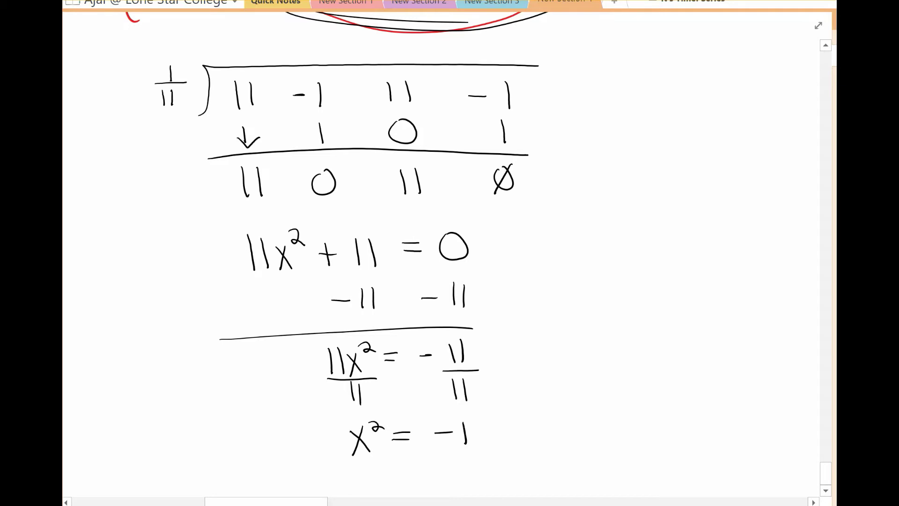
scroll(356, 253, "down", 3)
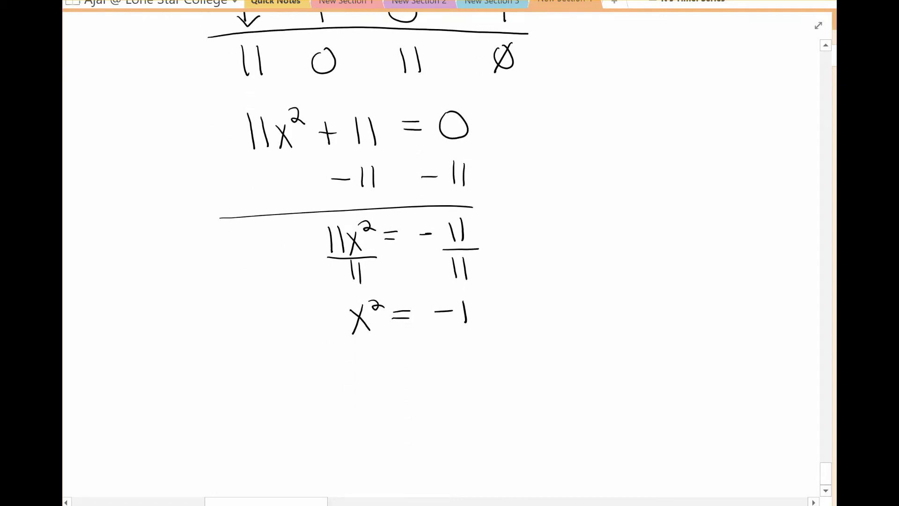
Take red ± square roots of both sides and write x = ± i
mouse_move(329, 295)
left_mouse_down()
mouse_move(330, 347)
mouse_move(382, 289)
left_mouse_up()
mouse_move(421, 331)
left_mouse_down()
mouse_move(428, 345)
mouse_move(493, 290)
left_mouse_up()
left_click_drag(421, 293, 421, 304)
left_click_drag(415, 299, 426, 306)
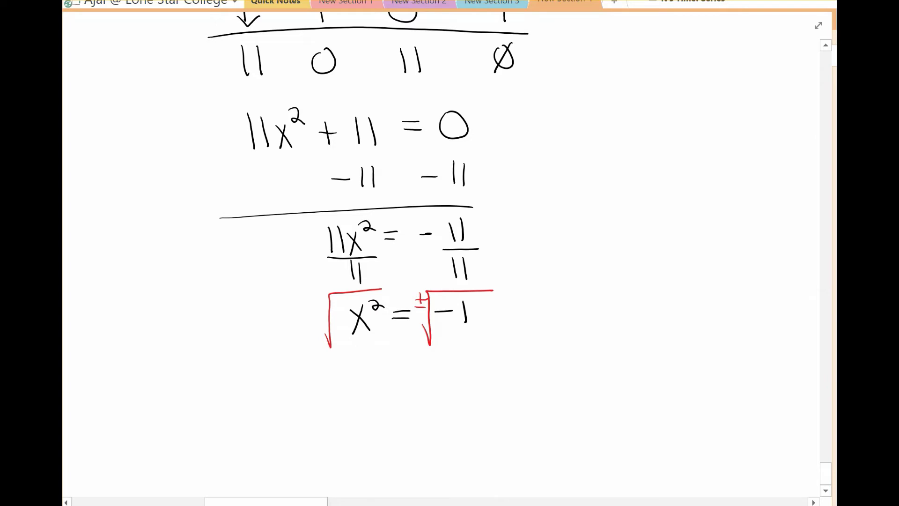
mouse_move(352, 368)
left_mouse_down()
mouse_move(375, 401)
mouse_move(355, 406)
left_mouse_up()
left_click_drag(386, 380, 437, 372)
left_click_drag(420, 389, 434, 388)
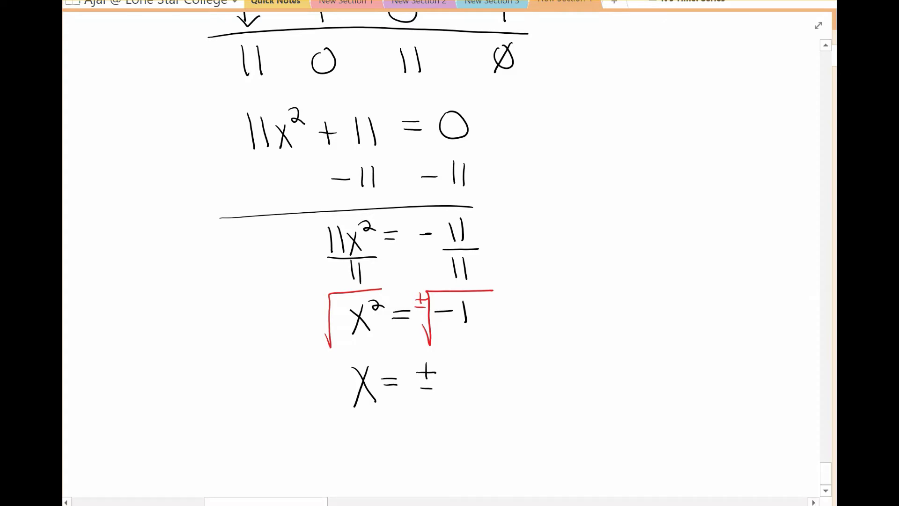
left_click_drag(461, 375, 477, 389)
Fill in the second and third zeros as i and −i, then switch to the homework question
scroll(447, 255, "up", 8)
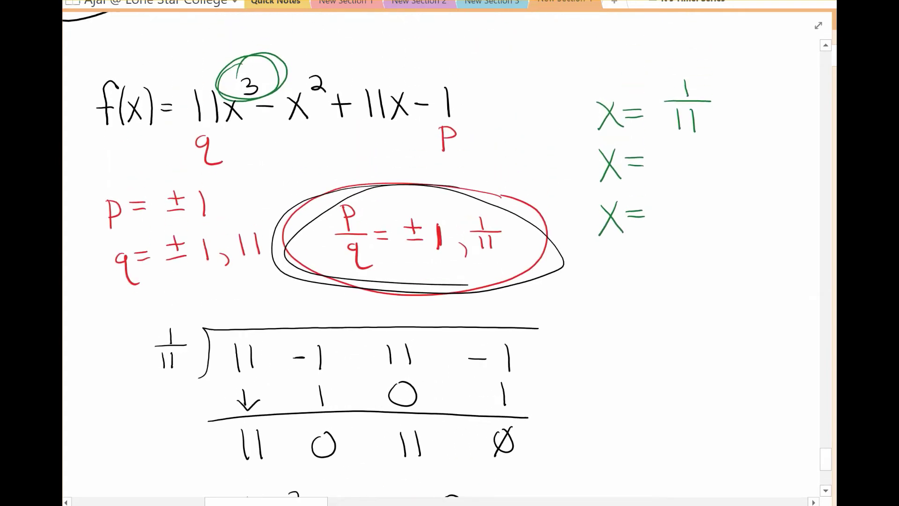
left_click_drag(670, 158, 688, 169)
left_click_drag(655, 211, 705, 228)
left_click(690, 202)
mouse_move(647, 49)
left_mouse_down()
mouse_move(687, 52)
mouse_move(562, 205)
mouse_move(744, 207)
mouse_move(685, 60)
left_mouse_up()
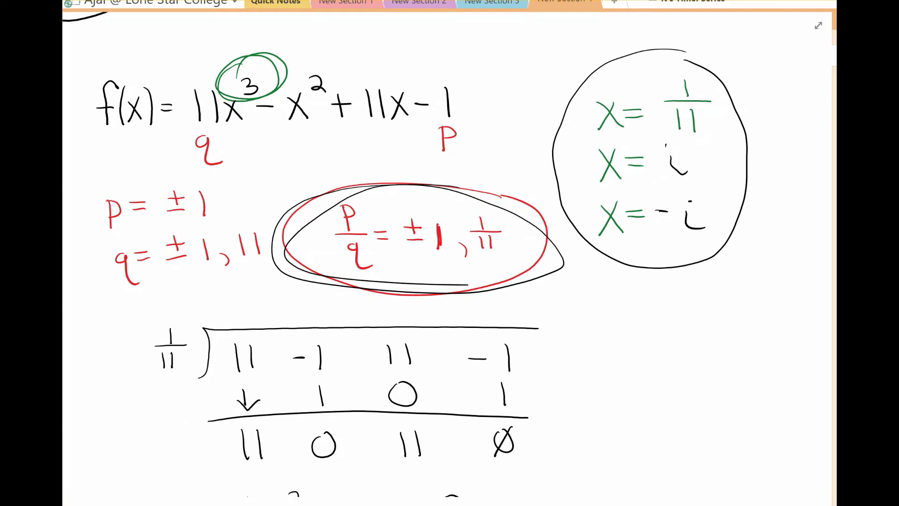
mouse_move(31, 194)
left_click(137, 265)
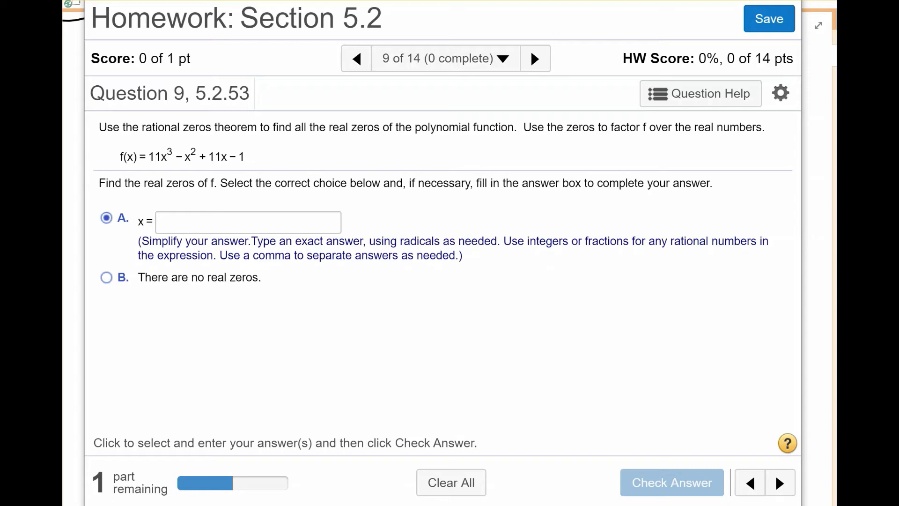
Enter x = 1/11 as the real zero in MyLab, check it, and dismiss the Fantastic! message
left_click(180, 226)
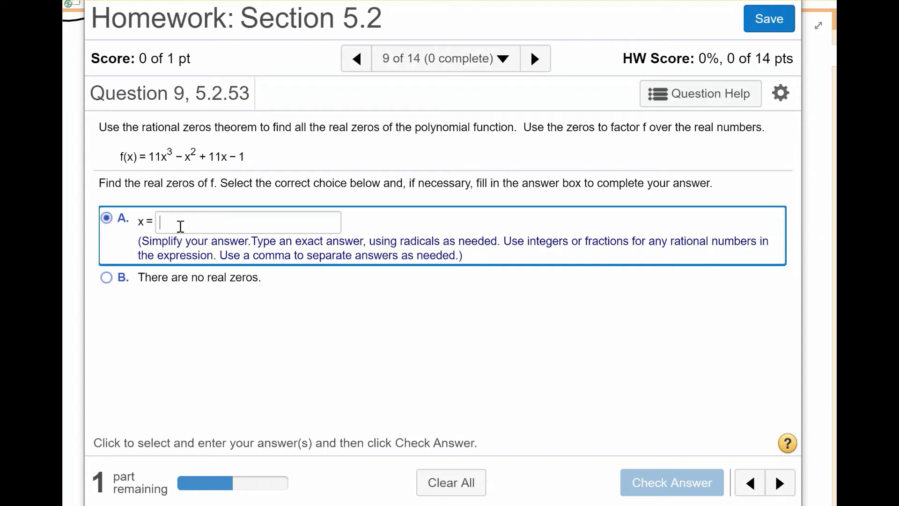
type("1/11")
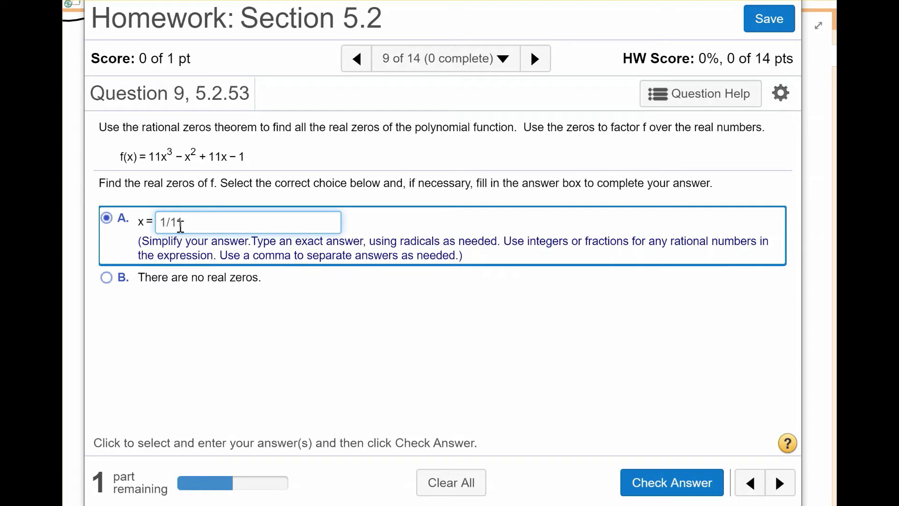
key("Return")
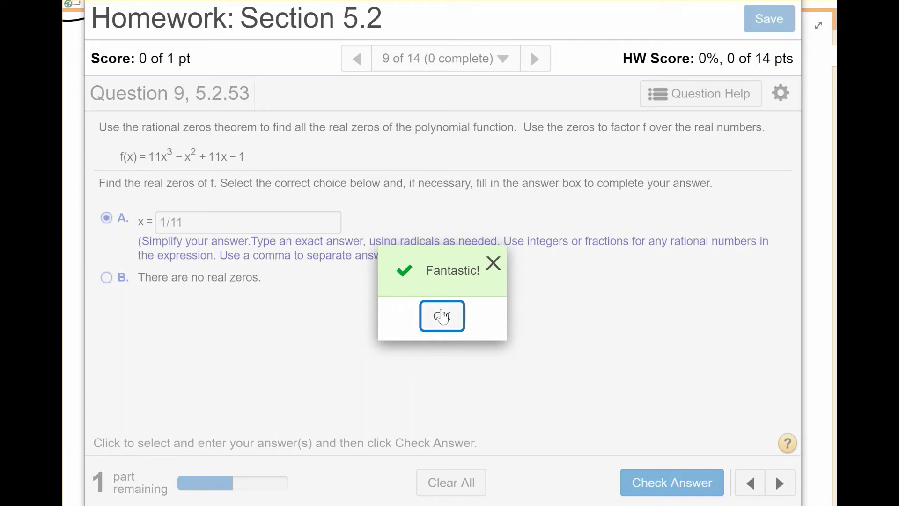
left_click(442, 314)
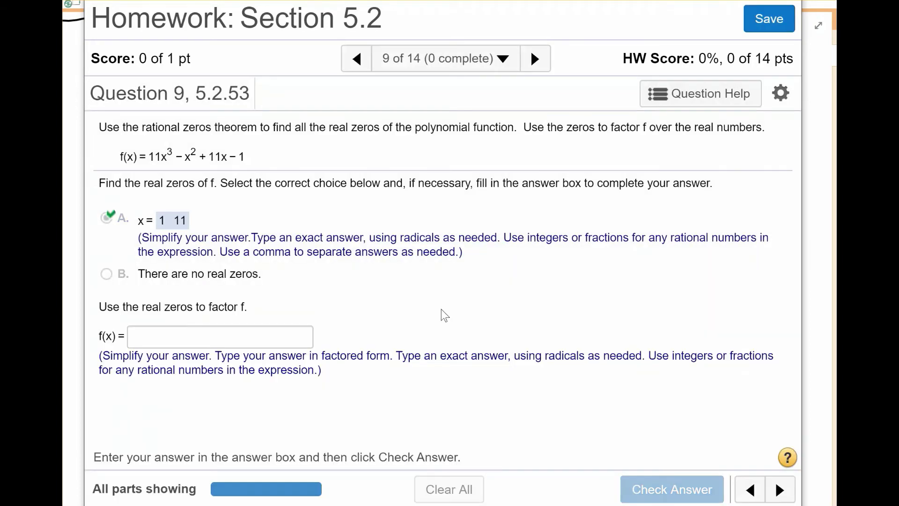